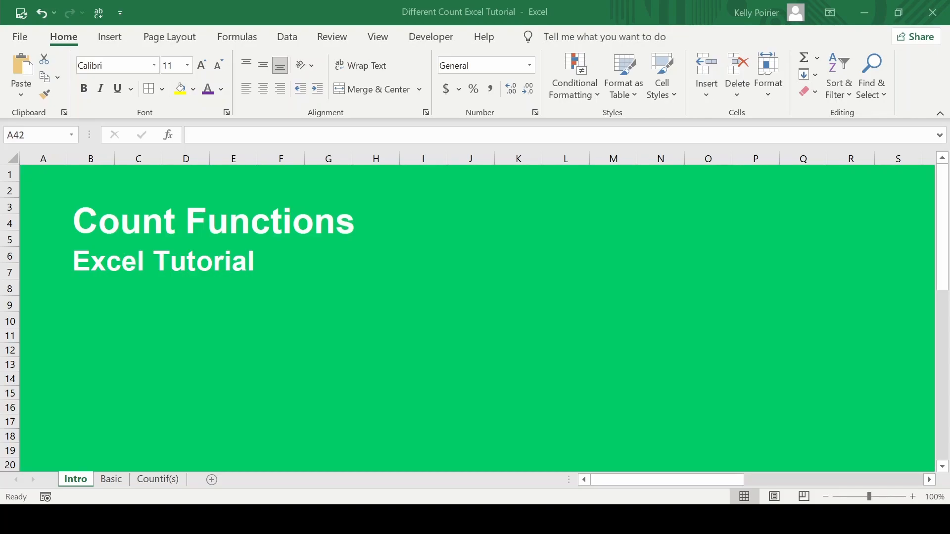
Switch to the Basic sheet and review the descriptions of COUNT, COUNTA, COUNTBLANK, COUNTIF and COUNTIFS
{"action": "key", "text": "ctrl+Page_Down"}
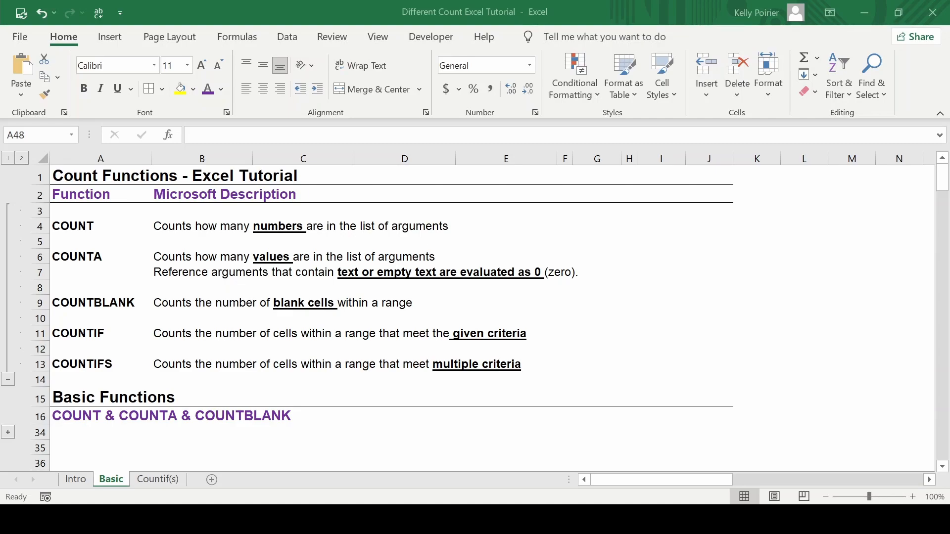
{"action": "left_click", "coordinate": [137, 227]}
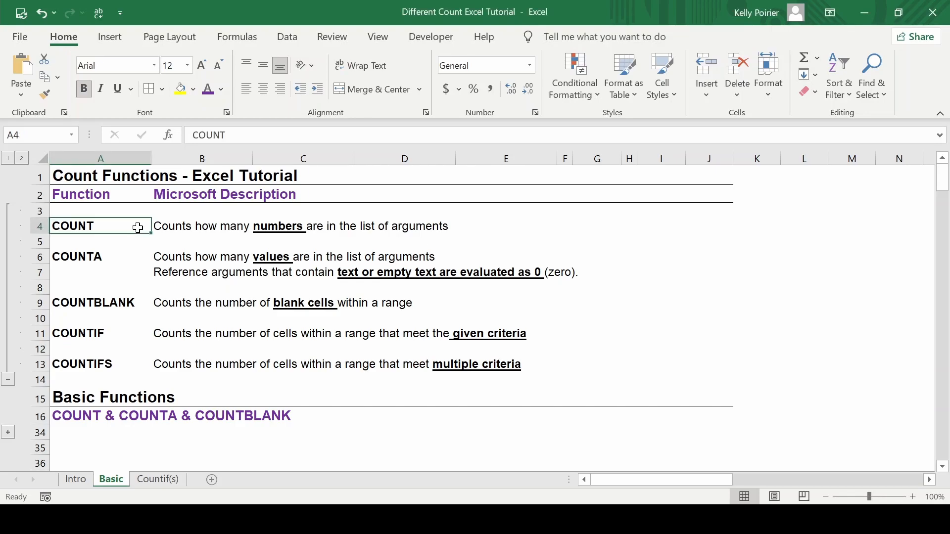
{"action": "left_click", "coordinate": [135, 255]}
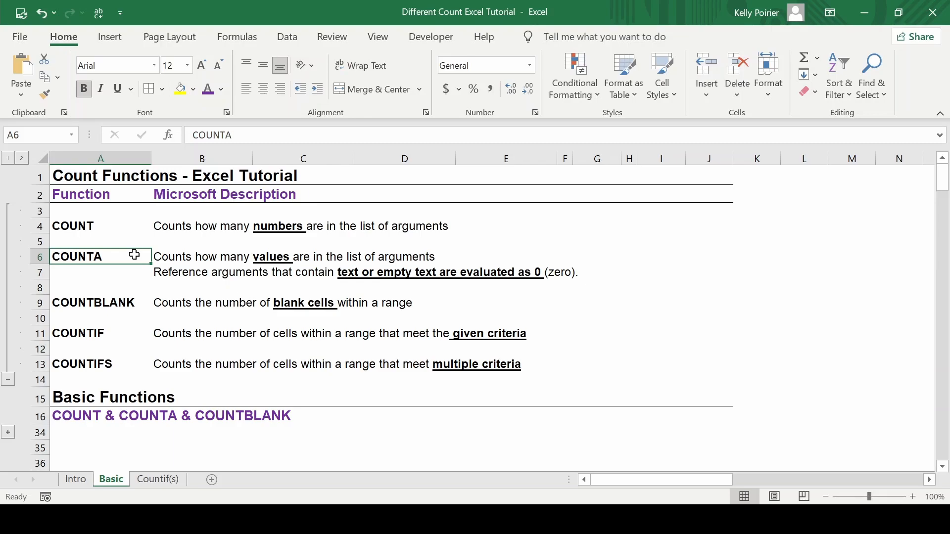
{"action": "left_click", "coordinate": [143, 302]}
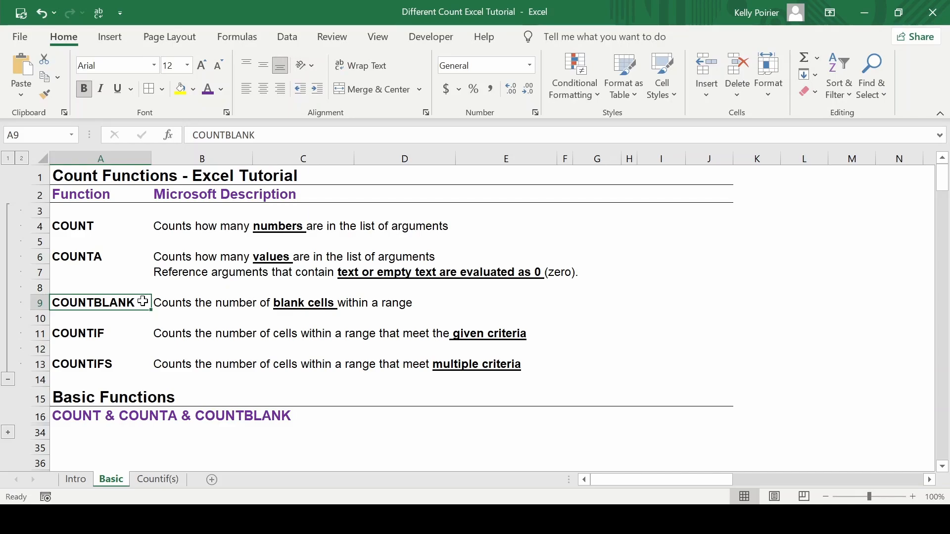
{"action": "left_click", "coordinate": [138, 336]}
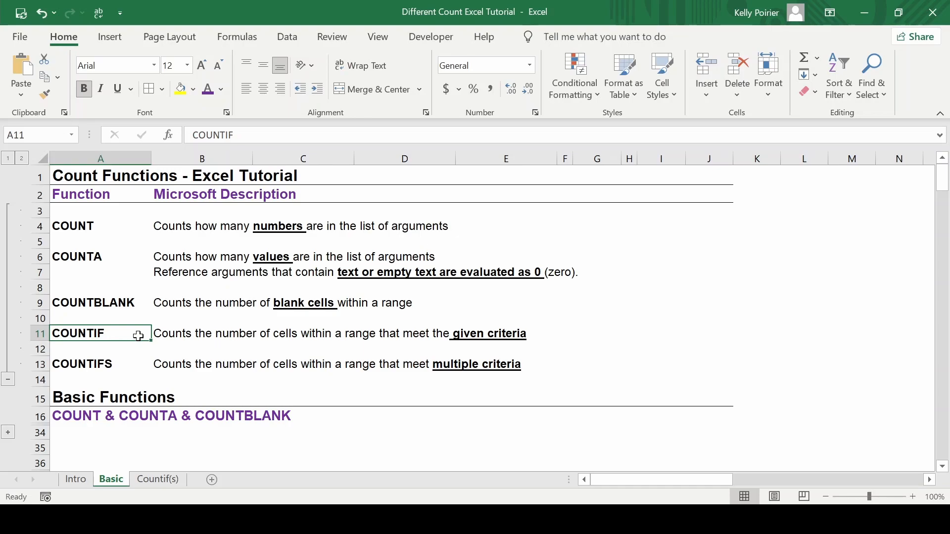
{"action": "left_click", "coordinate": [140, 363]}
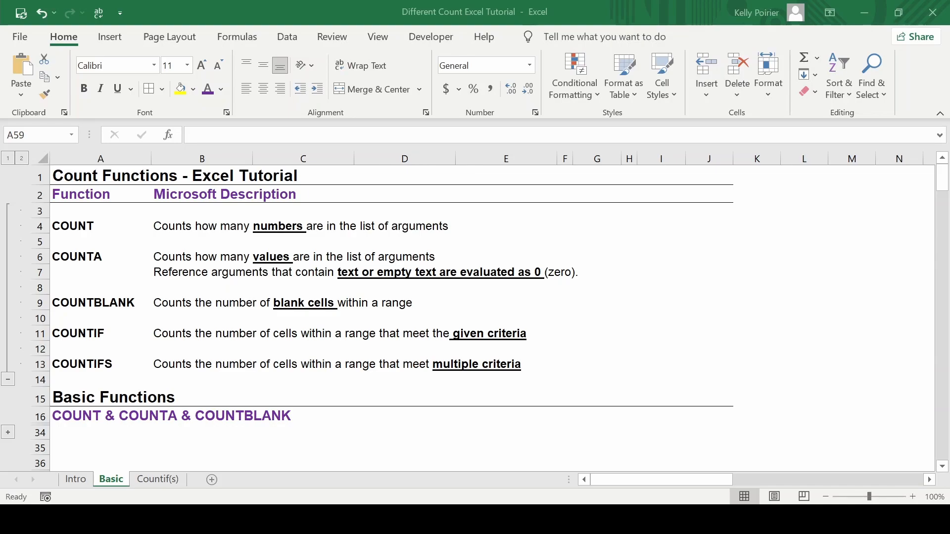
Expand the collapsed rows under COUNT & COUNTA & COUNTBLANK and select all the numeric cells in the Sales column to check their count
{"action": "left_click", "coordinate": [8, 432]}
{"action": "scroll", "coordinate": [10, 432], "scroll_direction": "down", "scroll_amount": 5}
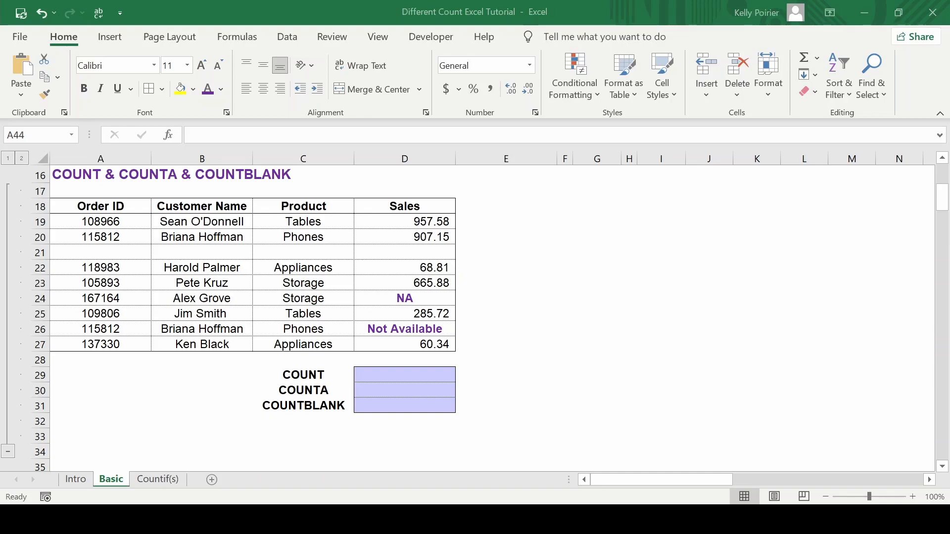
{"action": "left_click", "coordinate": [373, 222]}
{"action": "left_click", "coordinate": [367, 238], "text": "ctrl"}
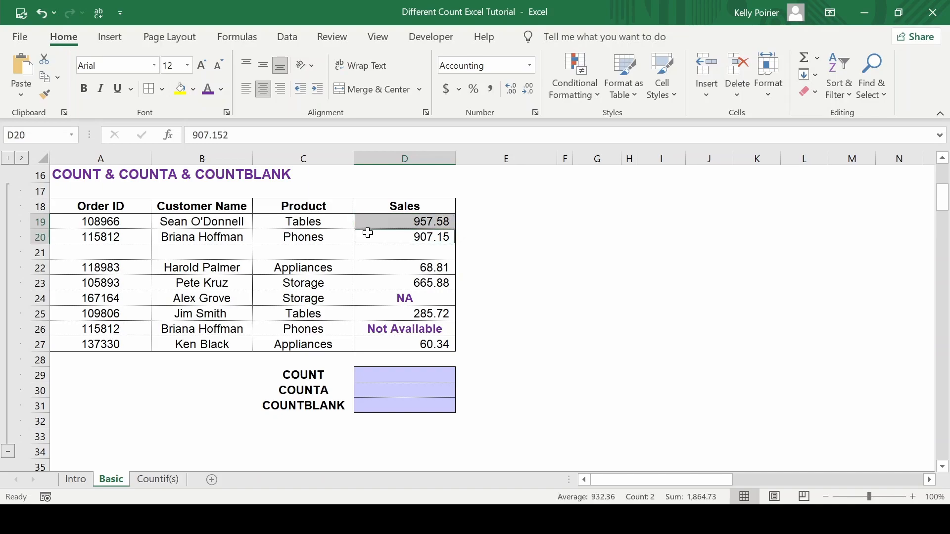
{"action": "left_click", "coordinate": [379, 267], "text": "ctrl"}
{"action": "left_click", "coordinate": [383, 283], "text": "ctrl"}
{"action": "left_click", "coordinate": [387, 311], "text": "ctrl"}
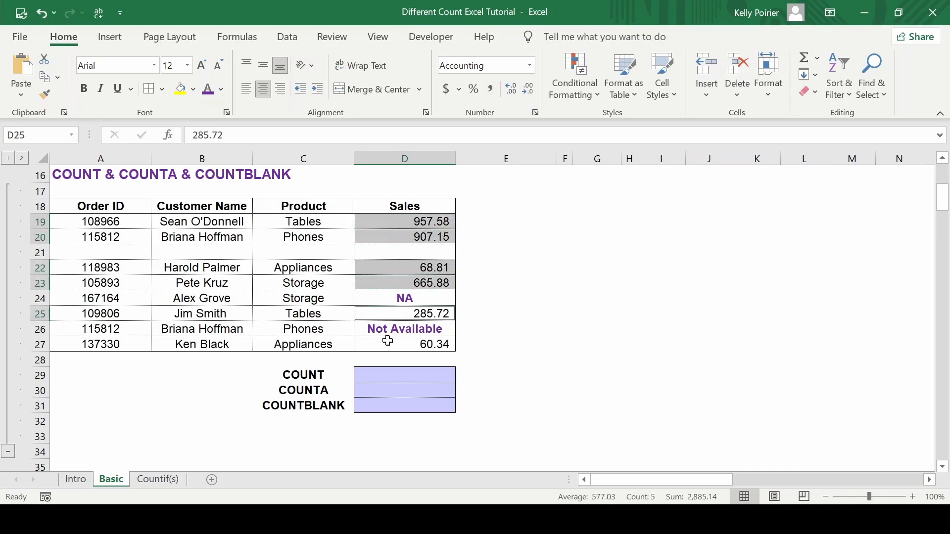
{"action": "left_click", "coordinate": [388, 345], "text": "ctrl"}
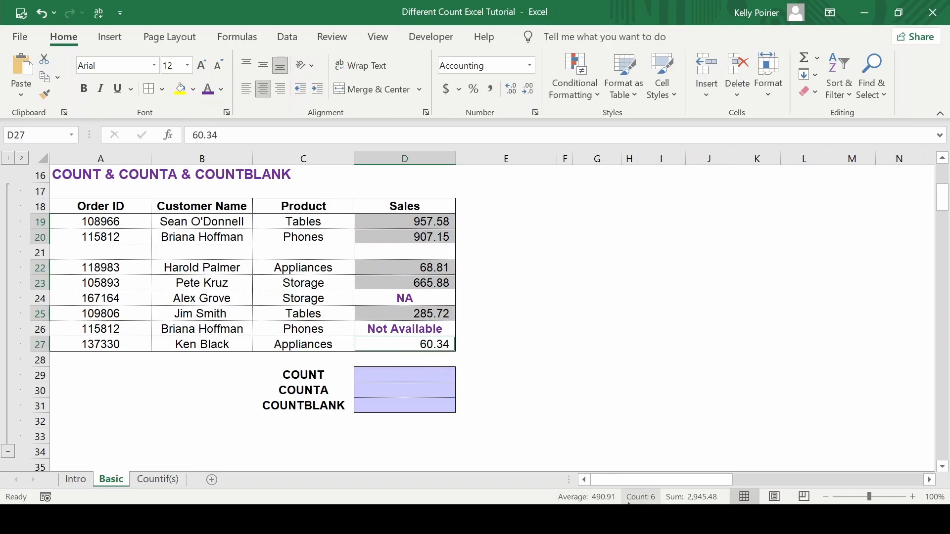
Enter the formula =COUNT(D19:D27) in cell D29 to count the numeric Sales entries
{"action": "left_click", "coordinate": [366, 376]}
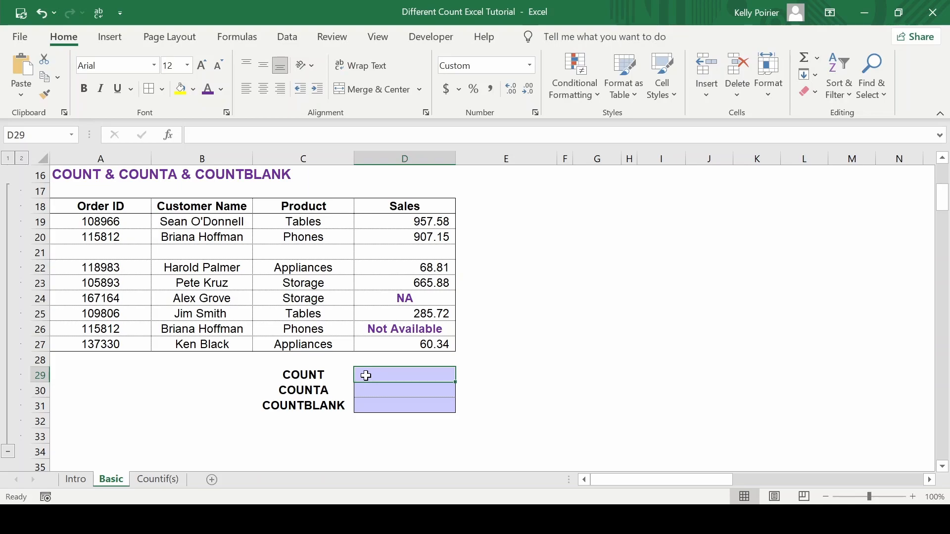
{"action": "type", "text": "=co"}
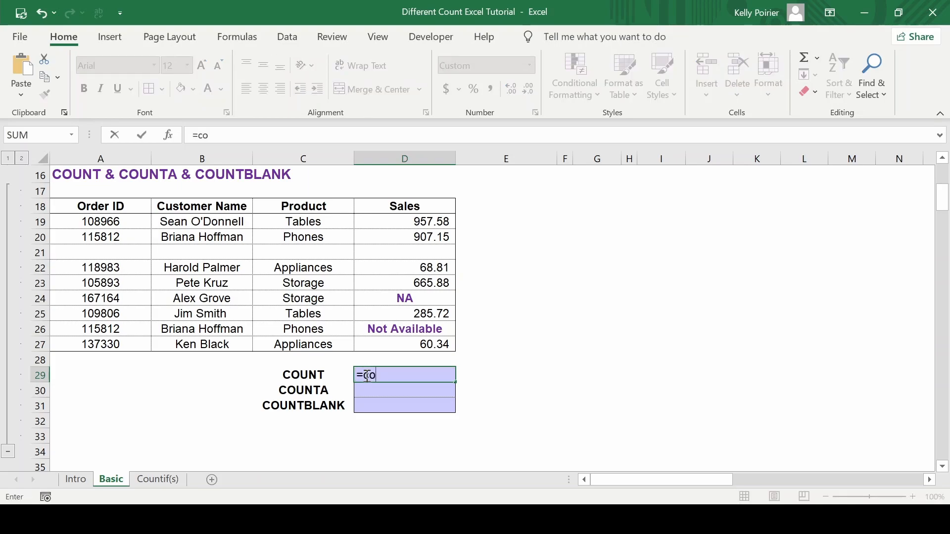
{"action": "type", "text": "unt("}
{"action": "key", "text": "Up"}
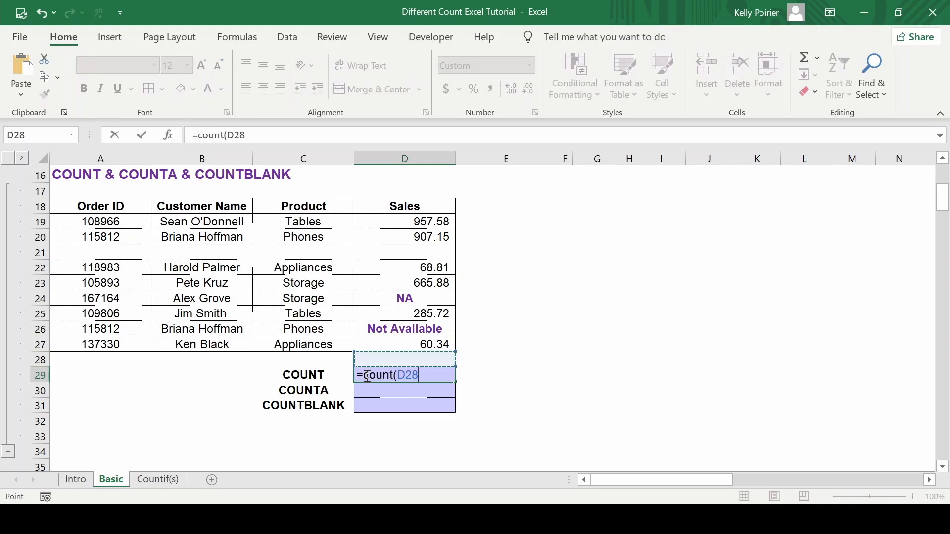
{"action": "key", "text": "Up"}
{"action": "key", "text": "shift+Up"}
{"action": "key", "text": "shift+Up"}
{"action": "key", "text": "shift+Up"}
{"action": "key", "text": "shift+Up"}
{"action": "key", "text": "shift+Up"}
{"action": "key", "text": "shift+Up"}
{"action": "key", "text": "shift+Up"}
{"action": "key", "text": "shift+Up"}
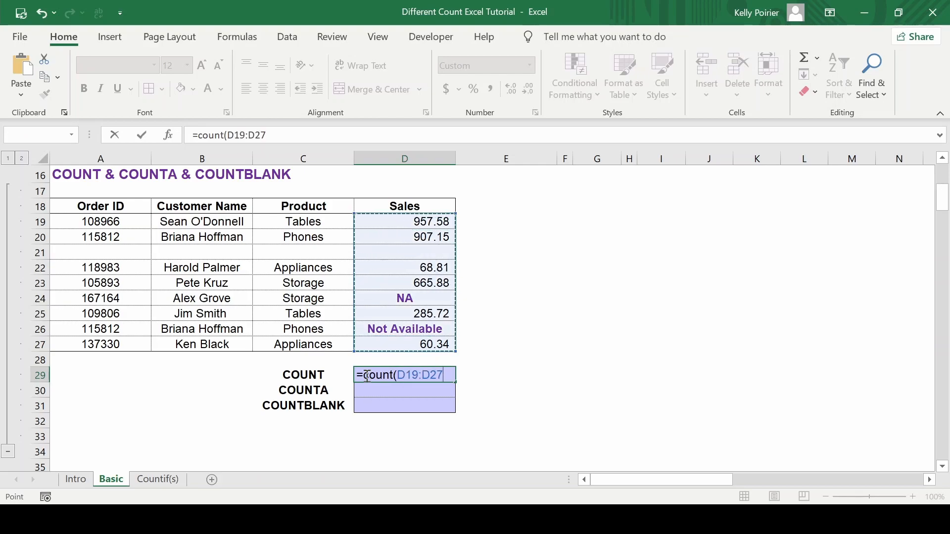
{"action": "key", "text": "Return"}
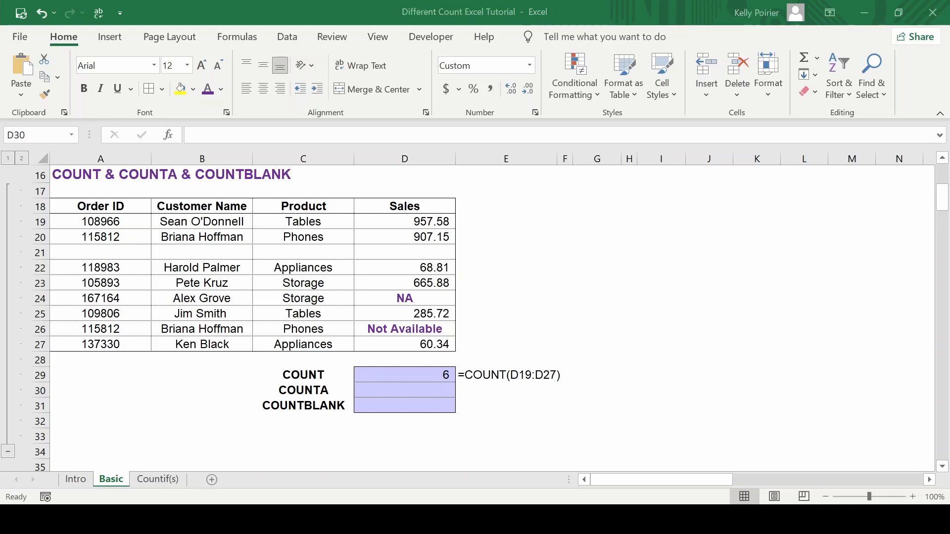
Enter the formula =COUNTA(D19:D27) in cell D30 to count the non-empty Sales entries
{"action": "left_click", "coordinate": [358, 390]}
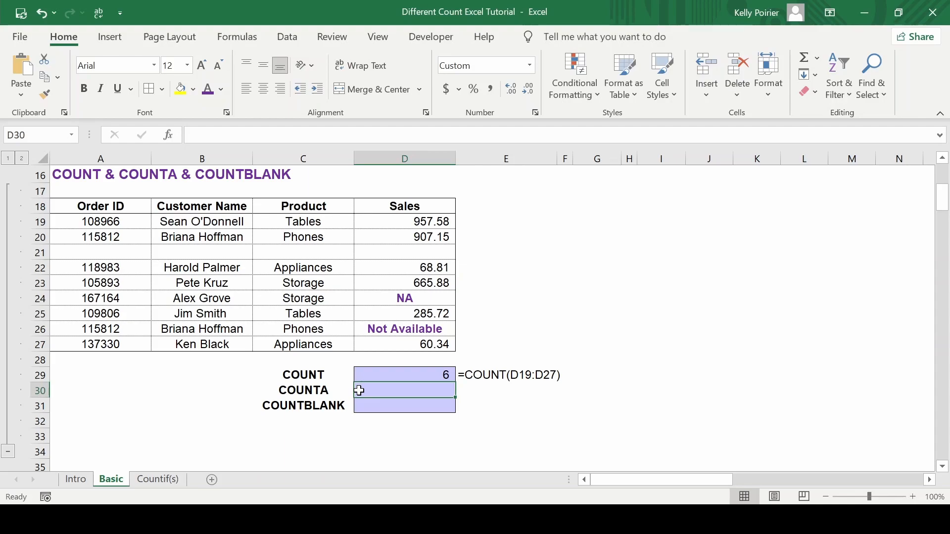
{"action": "type", "text": "=counta("}
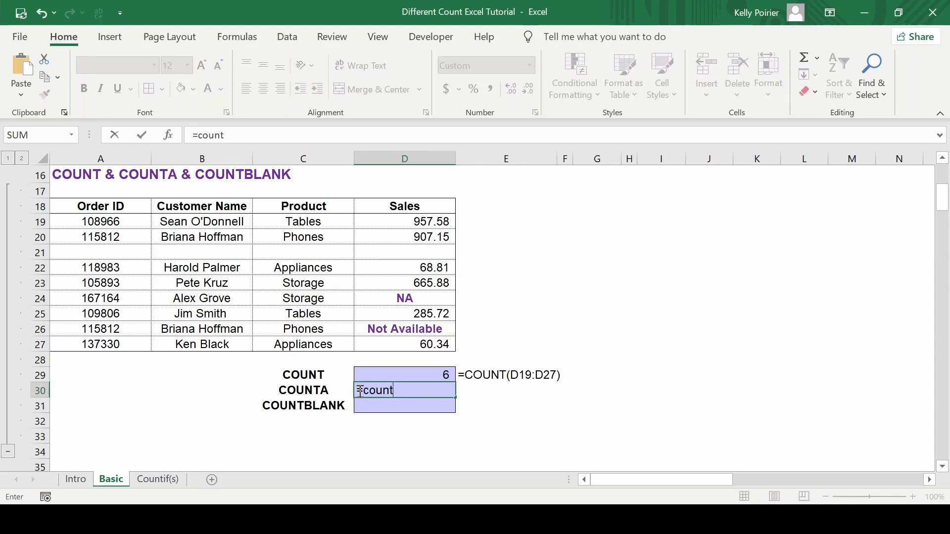
{"action": "key", "text": "Up"}
{"action": "key", "text": "Up"}
{"action": "key", "text": "Up"}
{"action": "key", "text": "shift+Up"}
{"action": "key", "text": "shift+Up"}
{"action": "key", "text": "shift+Up"}
{"action": "key", "text": "shift+Up"}
{"action": "key", "text": "shift+Up"}
{"action": "key", "text": "shift+Up"}
{"action": "key", "text": "shift+Up"}
{"action": "key", "text": "shift+Up"}
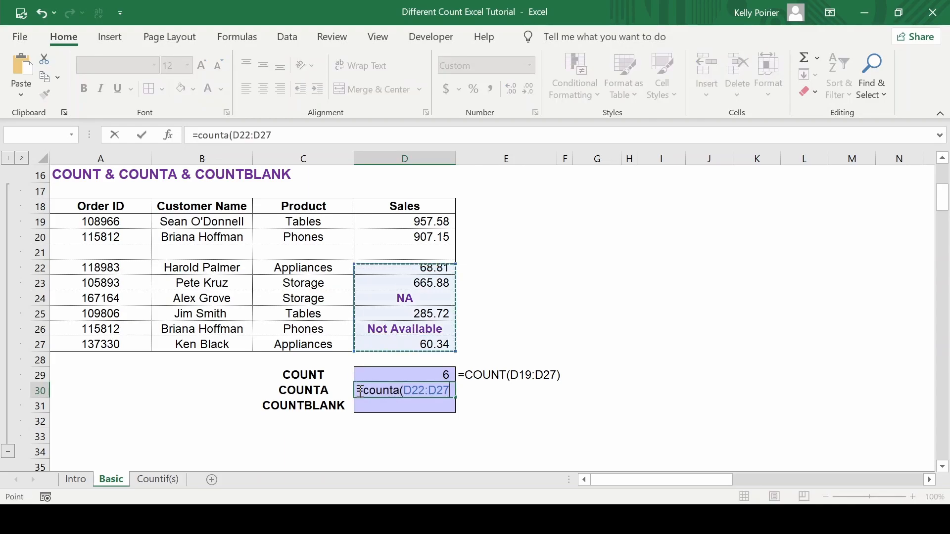
{"action": "key", "text": "Return"}
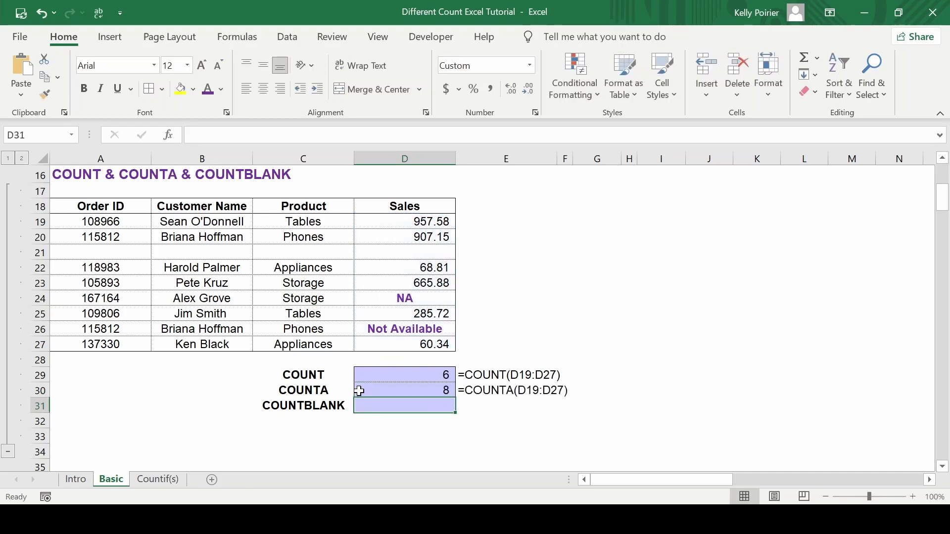
Examine the text entries in D26 and D24 of the Sales column, and the COUNTA formula in D30
{"action": "left_click", "coordinate": [379, 330]}
{"action": "left_click", "coordinate": [383, 302], "text": "ctrl"}
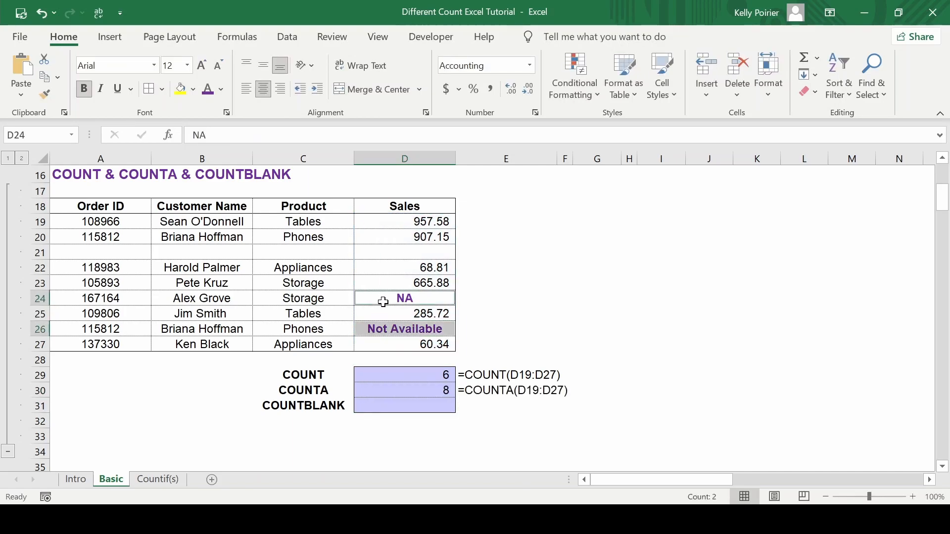
{"action": "left_click", "coordinate": [368, 390]}
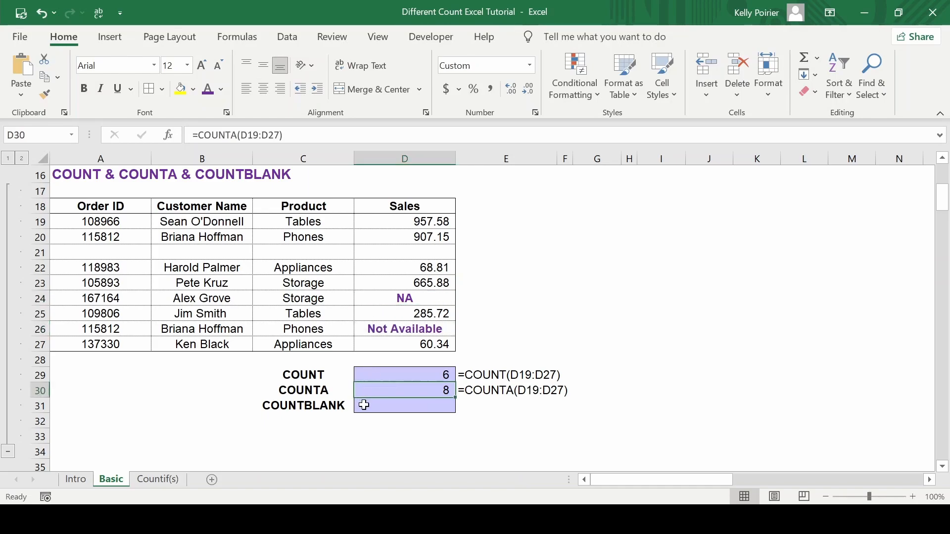
Enter the formula =COUNTBLANK(D19:D27) in cell D31 and check it against the blank Sales cell
{"action": "left_click", "coordinate": [364, 405]}
{"action": "type", "text": "=count"}
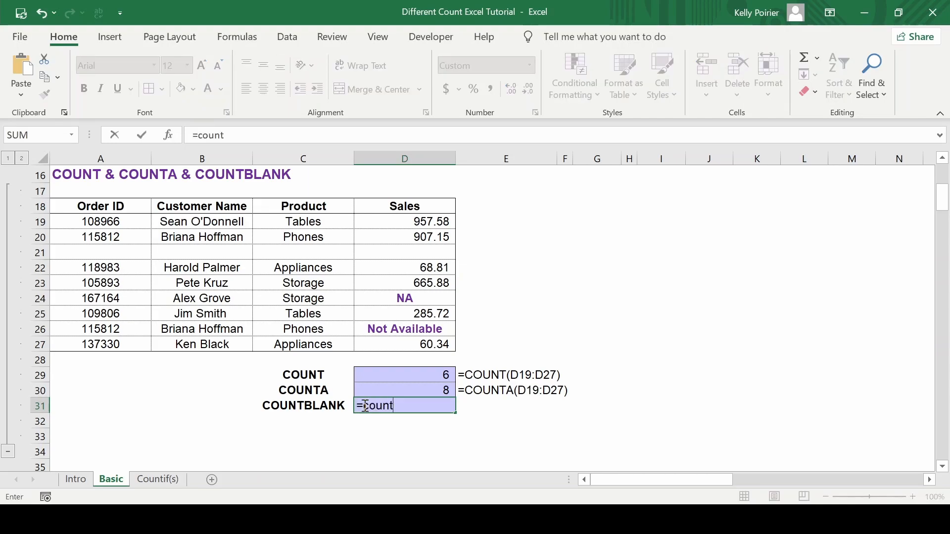
{"action": "type", "text": "blank("}
{"action": "key", "text": "Up"}
{"action": "key", "text": "Up"}
{"action": "key", "text": "Up"}
{"action": "key", "text": "Up"}
{"action": "key", "text": "shift+Up"}
{"action": "key", "text": "shift+Up"}
{"action": "key", "text": "shift+Up"}
{"action": "key", "text": "shift+Up"}
{"action": "key", "text": "shift+Up"}
{"action": "key", "text": "shift+Up"}
{"action": "key", "text": "shift+Up"}
{"action": "key", "text": "shift+Up"}
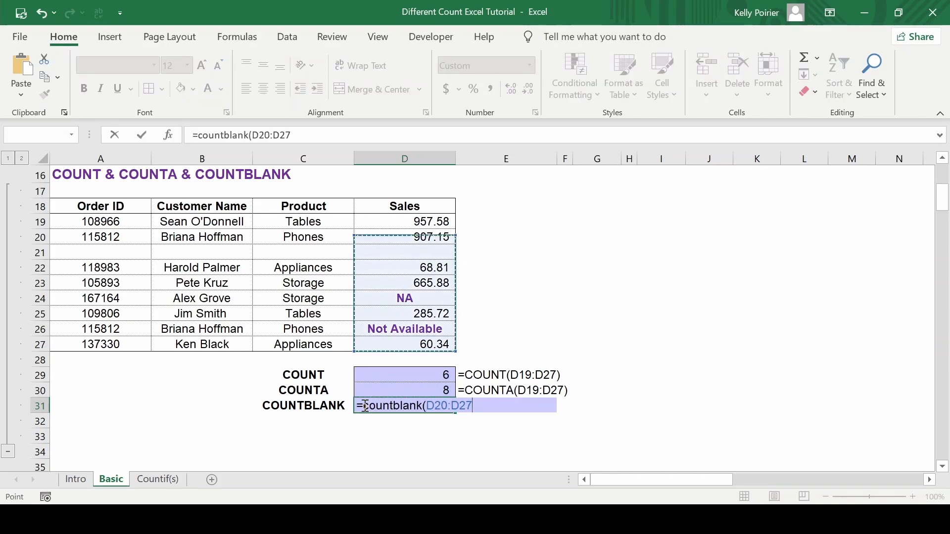
{"action": "key", "text": "Return"}
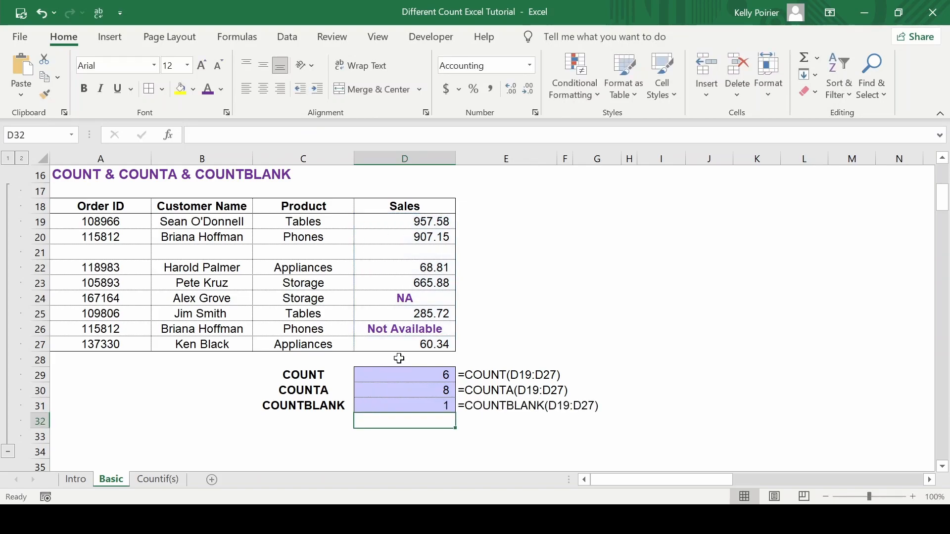
{"action": "left_click", "coordinate": [395, 258]}
{"action": "left_click", "coordinate": [394, 249], "text": "ctrl"}
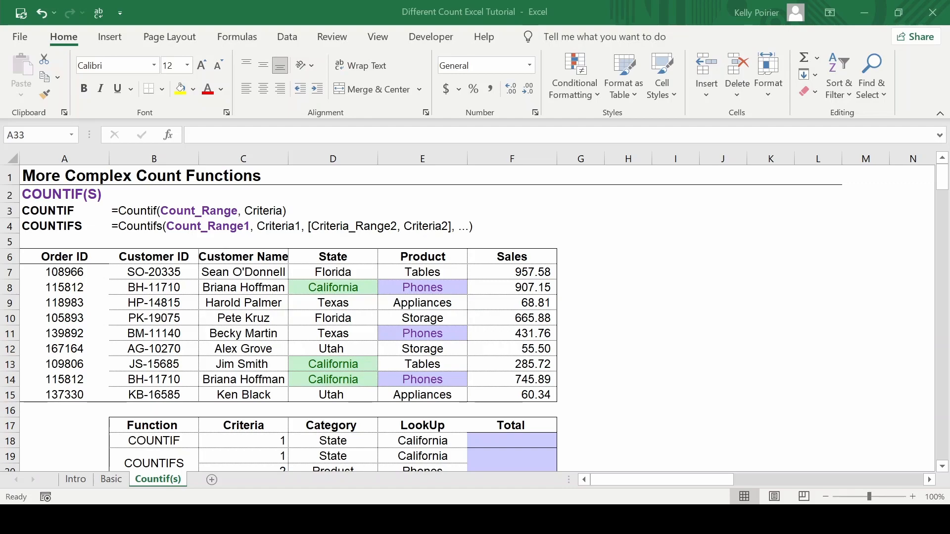
On the Countif(s) sheet, enter =COUNTIF(D7:D15,E18) in cell F18 to count orders matching the lookup state
{"action": "scroll", "coordinate": [442, 429], "scroll_direction": "down", "scroll_amount": 1}
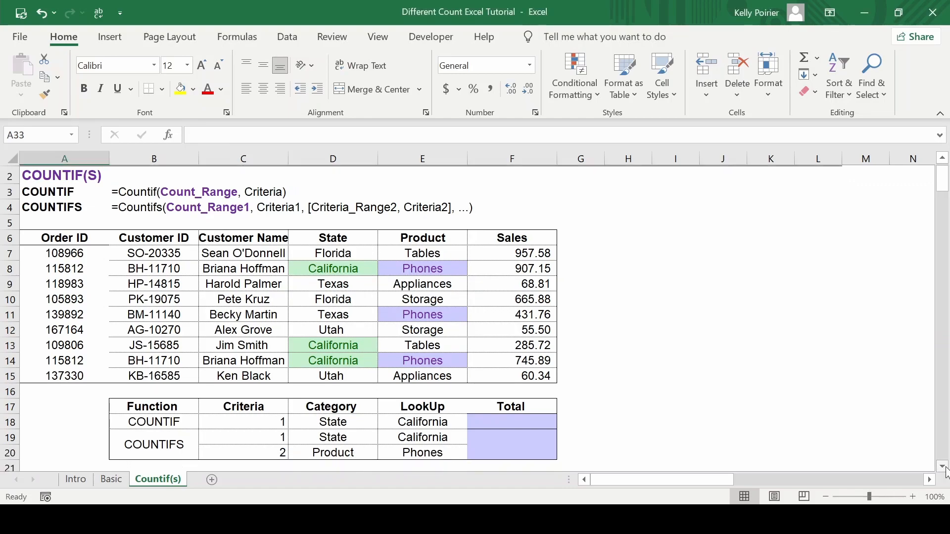
{"action": "left_click", "coordinate": [474, 428]}
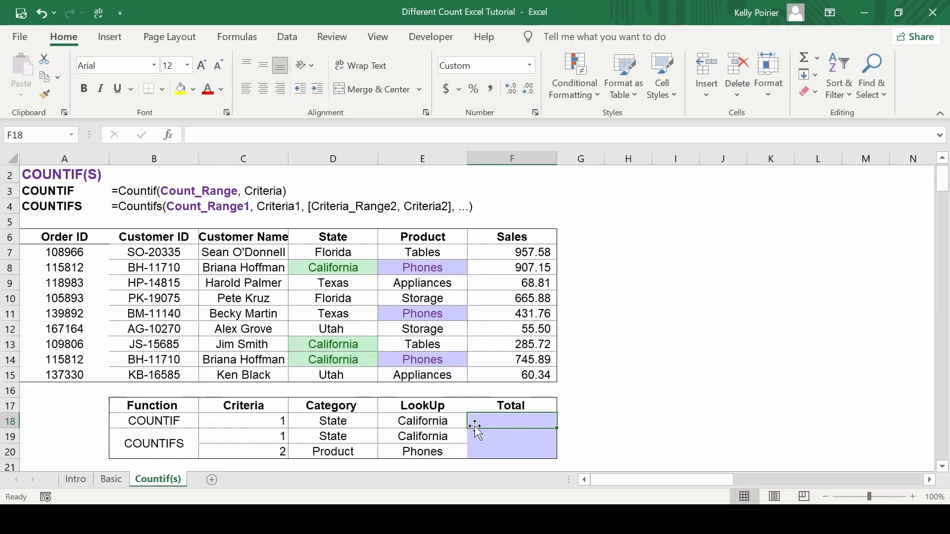
{"action": "type", "text": "=countif("}
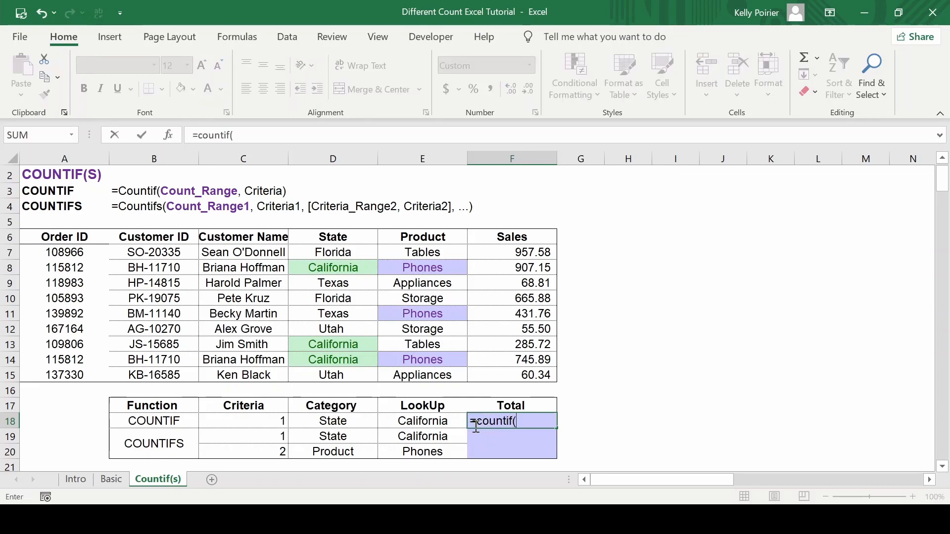
{"action": "left_click", "coordinate": [361, 377]}
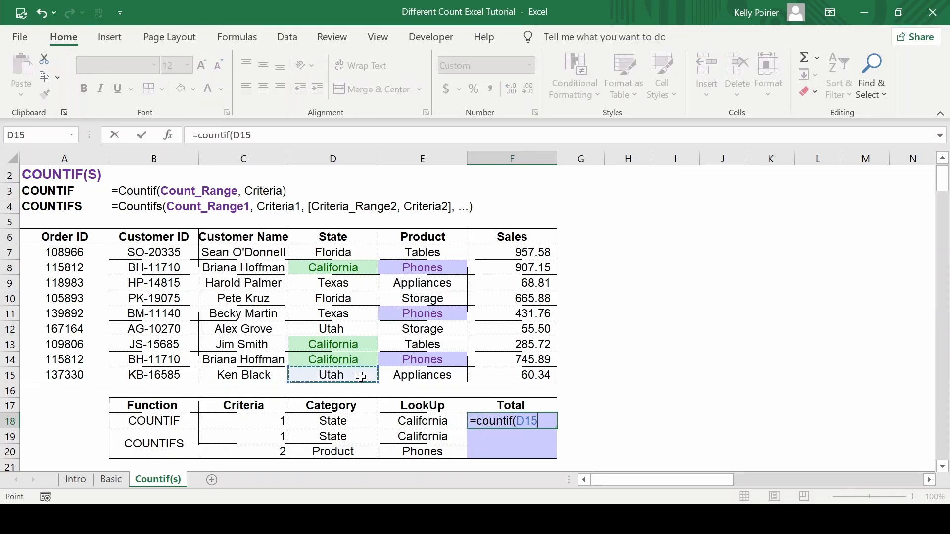
{"action": "key", "text": "ctrl+shift+Up"}
{"action": "key", "text": "shift+Down"}
{"action": "type", "text": ","}
{"action": "key", "text": "Left"}
{"action": "type", "text": ")"}
{"action": "key", "text": "Return"}
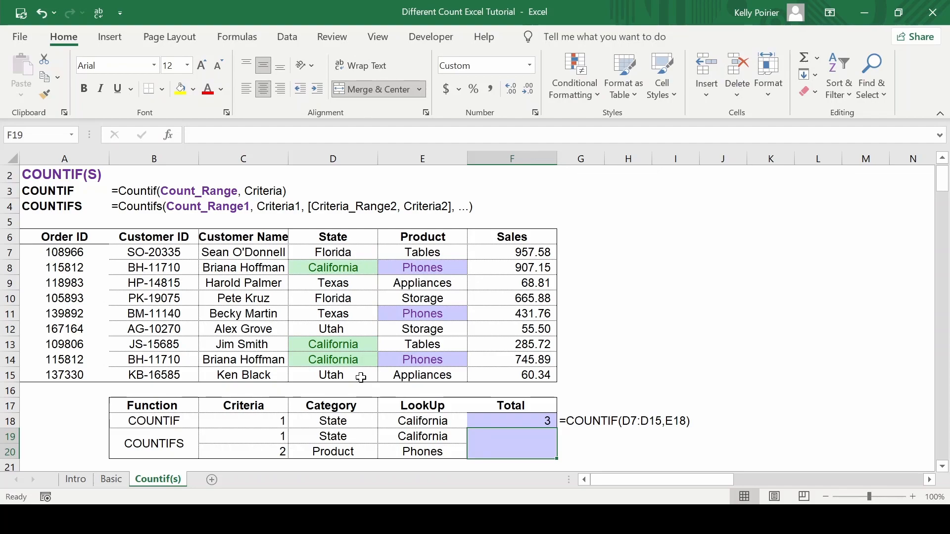
Change the COUNTIF state lookup in cell E18 to Texas
{"action": "key", "text": "ctrl+z"}
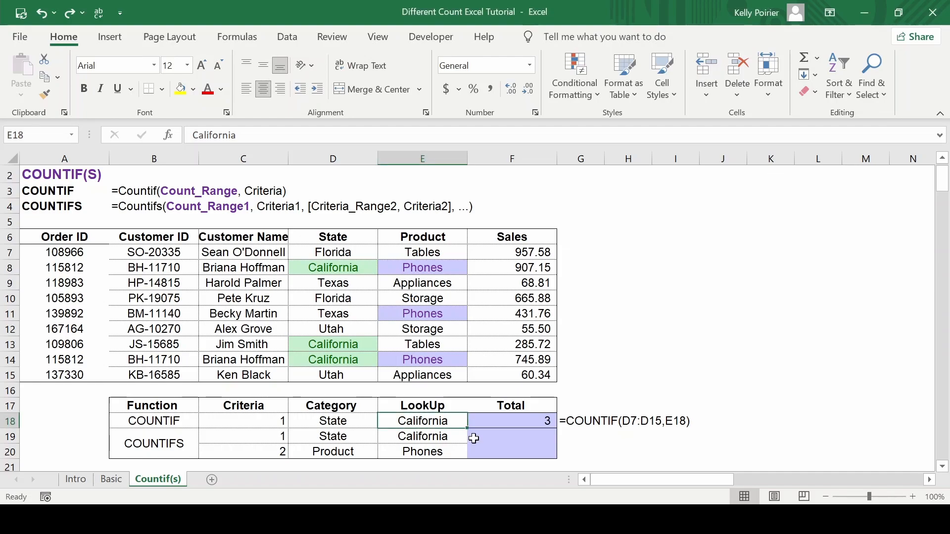
{"action": "type", "text": "Texas"}
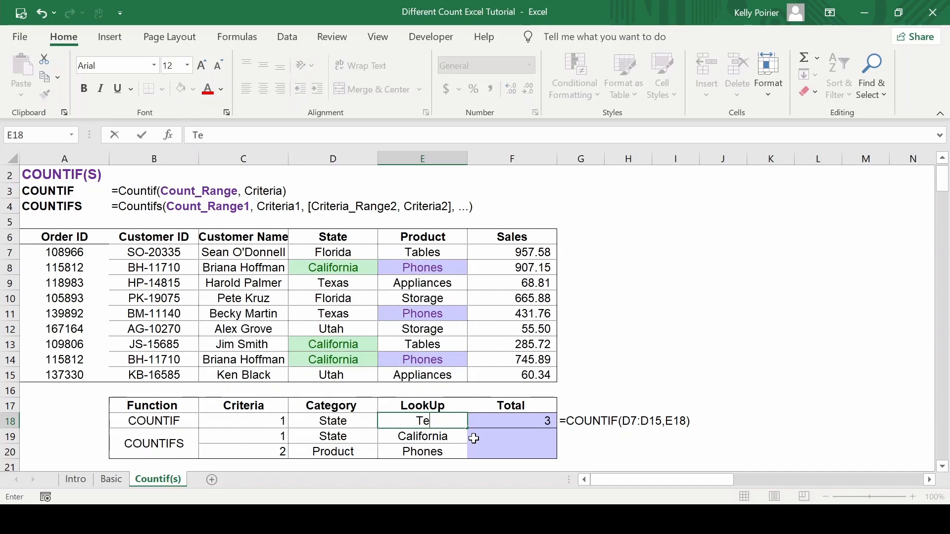
{"action": "key", "text": "Tab"}
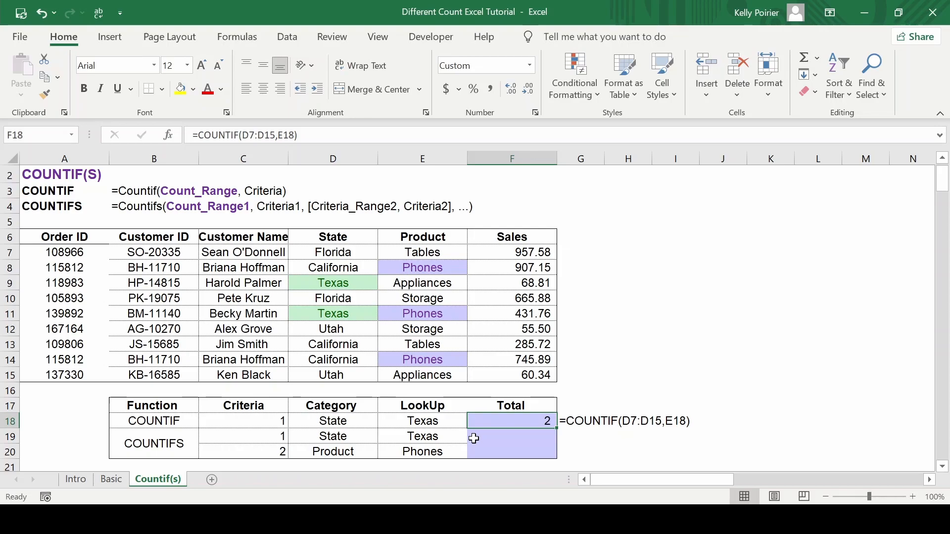
Examine the two COUNTIFS lookup criteria in cells E19 and E20, the state and the product
{"action": "scroll", "coordinate": [474, 439], "scroll_direction": "down", "scroll_amount": 1}
{"action": "key", "text": "Down"}
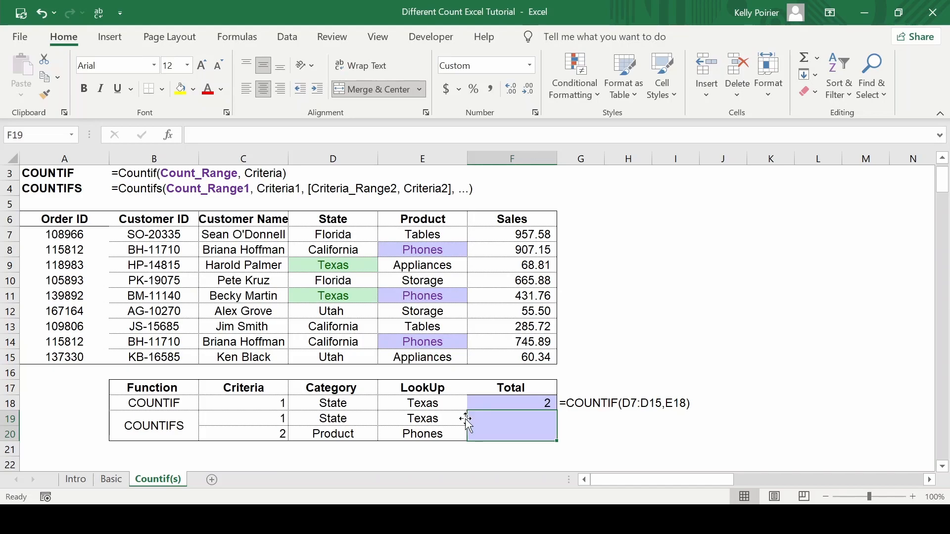
{"action": "left_click", "coordinate": [447, 432]}
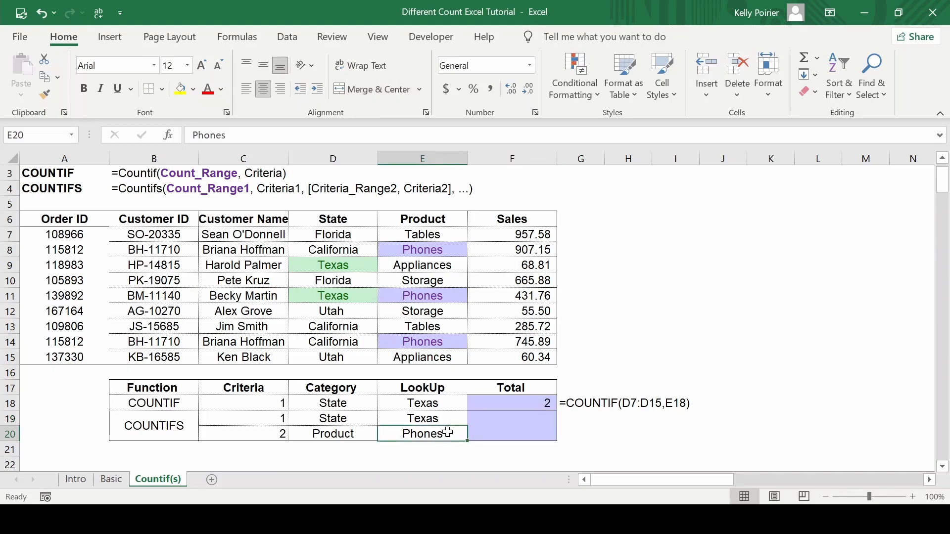
{"action": "left_click_drag", "start_coordinate": [448, 419], "coordinate": [445, 432]}
{"action": "left_click", "coordinate": [448, 424], "text": "ctrl"}
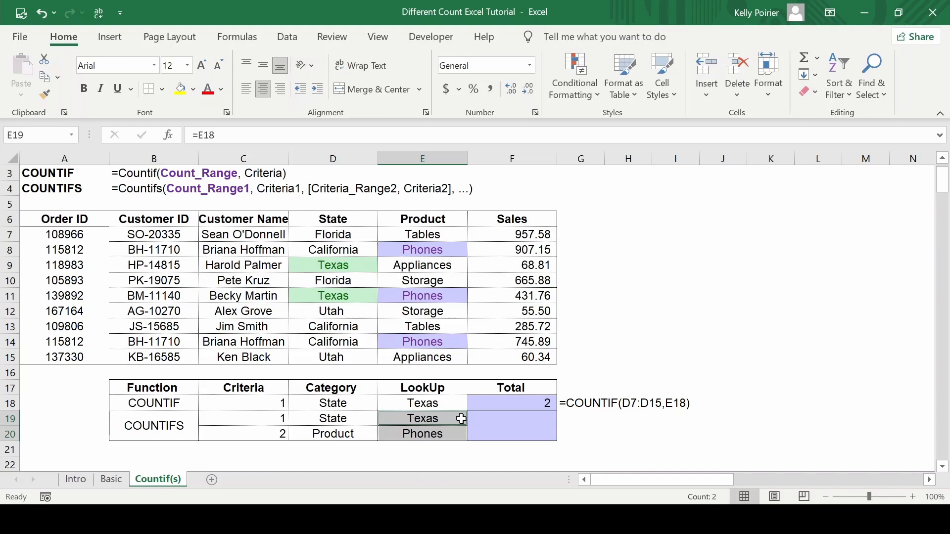
Begin a COUNTIFS formula in cell F19 with D7:D15 as the first criteria range and E19 as its criterion
{"action": "left_click", "coordinate": [495, 424]}
{"action": "type", "text": "=countifs("}
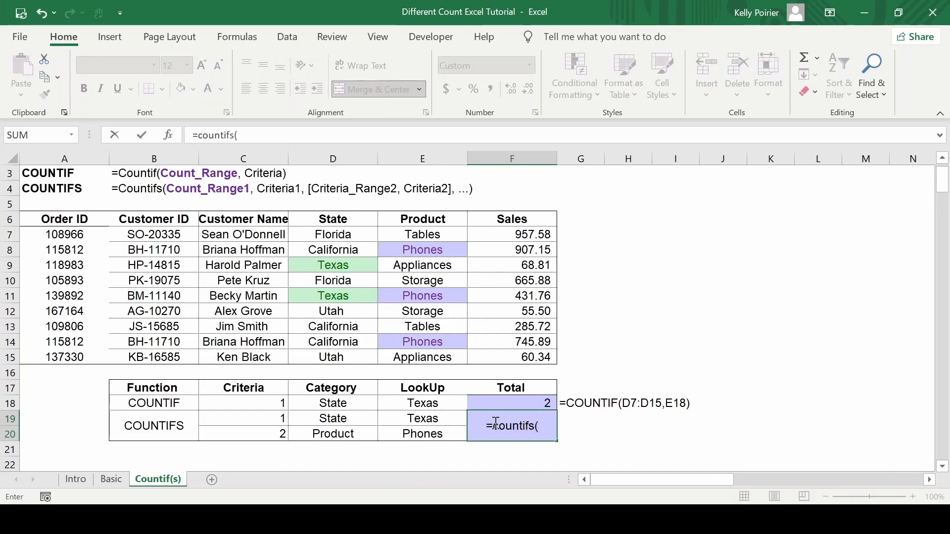
{"action": "left_click", "coordinate": [376, 357]}
{"action": "key", "text": "ctrl+shift+Up"}
{"action": "key", "text": "shift+Down"}
{"action": "type", "text": ","}
{"action": "key", "text": "Left"}
{"action": "type", "text": ","}
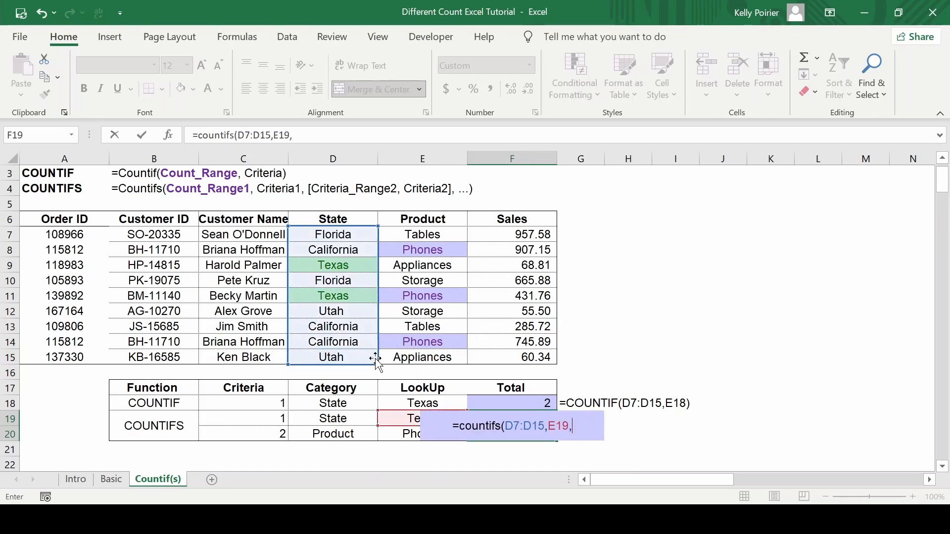
Complete the COUNTIFS formula in F19 with E7:E15 as the second criteria range and E20 as its criterion
{"action": "left_click", "coordinate": [390, 354]}
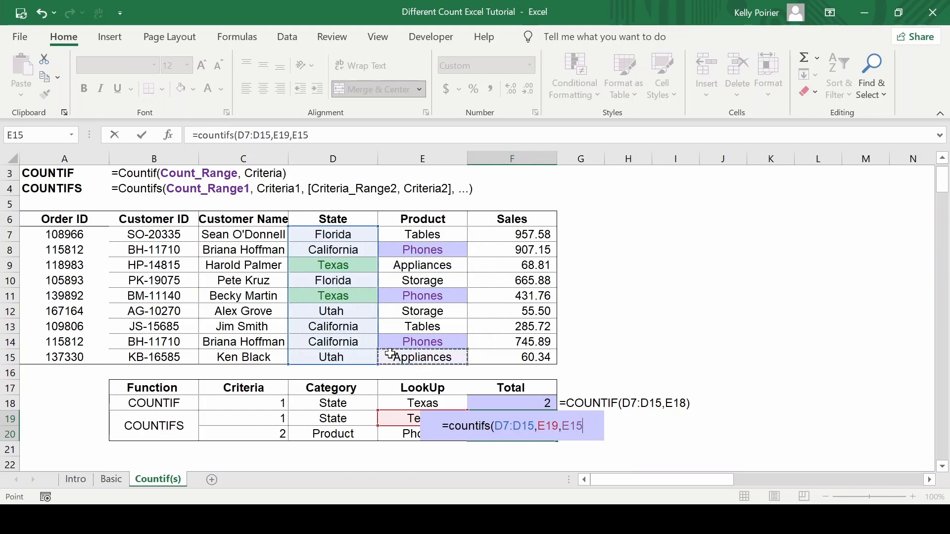
{"action": "key", "text": "ctrl+shift+Up"}
{"action": "key", "text": "shift+Down"}
{"action": "type", "text": ","}
{"action": "key", "text": "Left"}
{"action": "key", "text": "Down"}
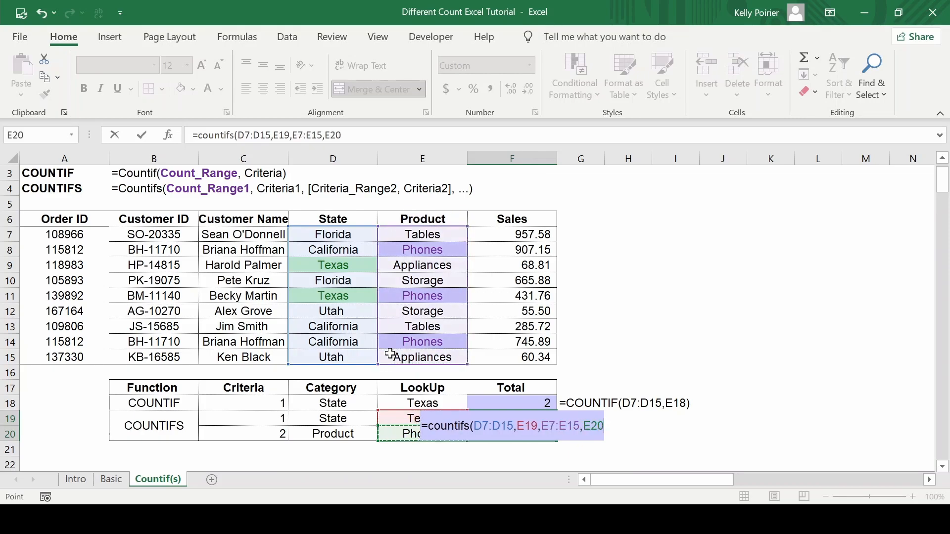
{"action": "key", "text": "Return"}
{"action": "key", "text": "Up"}
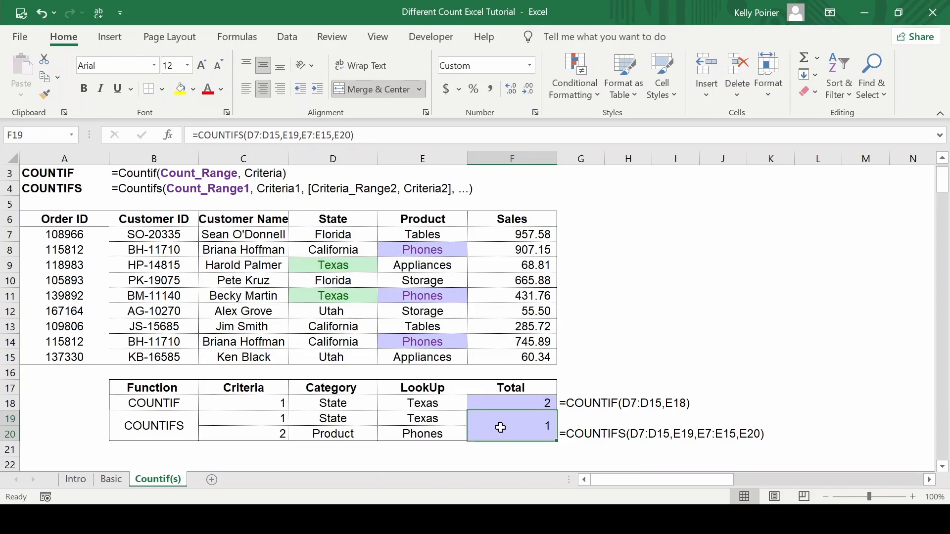
Change the COUNTIFS state lookup in cell E19 to Utah
{"action": "key", "text": "ctrl+z"}
{"action": "key", "text": "Up"}
{"action": "key", "text": "Left"}
{"action": "key", "text": "Down"}
{"action": "type", "text": "Utah"}
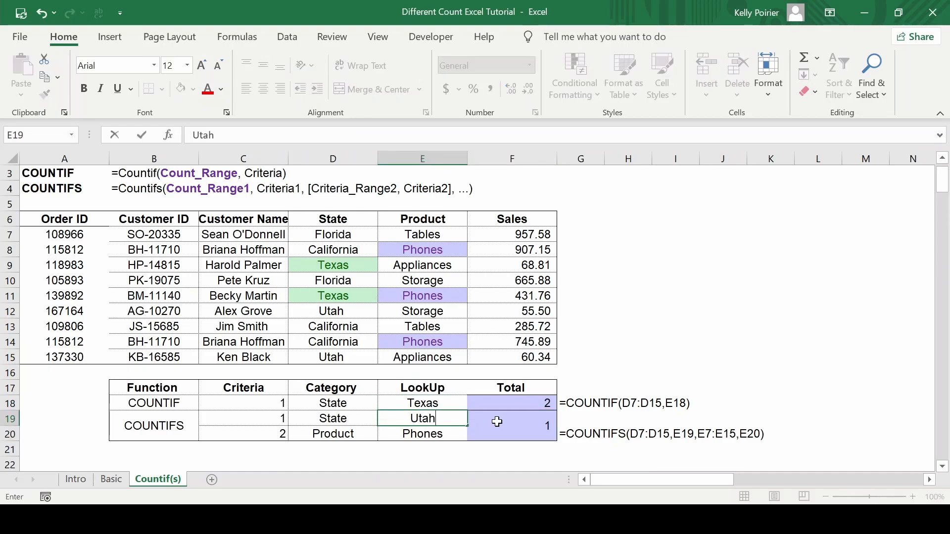
{"action": "key", "text": "Return"}
Check the COUNTIFS total in F19 against the Utah cells D15 and D12 and the Phones orders' states in D14, D11 and D8
{"action": "left_click", "coordinate": [496, 421]}
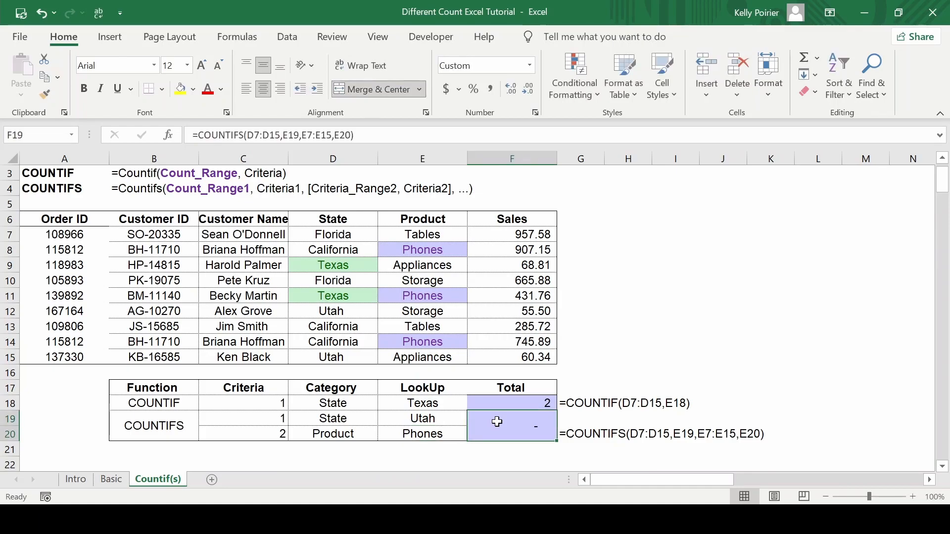
{"action": "left_click", "coordinate": [365, 358]}
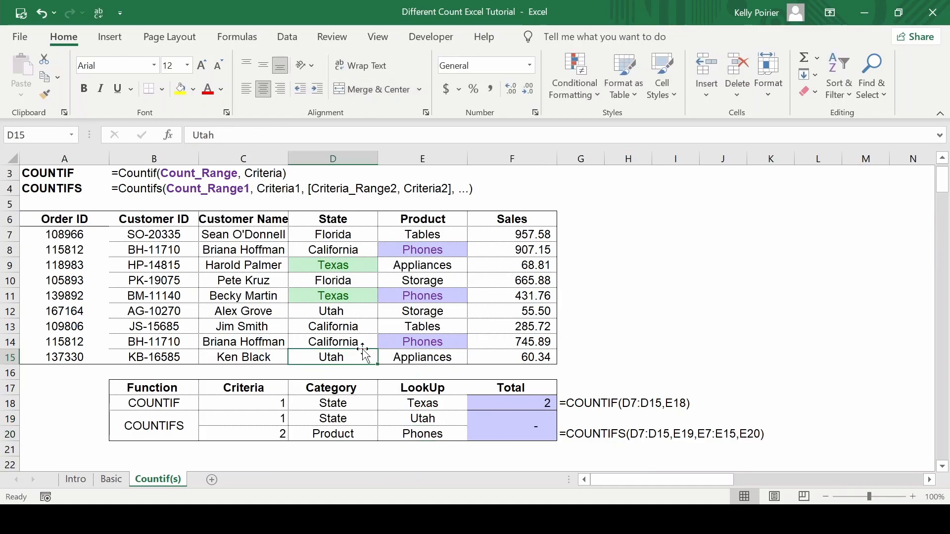
{"action": "left_click", "coordinate": [370, 312], "text": "ctrl"}
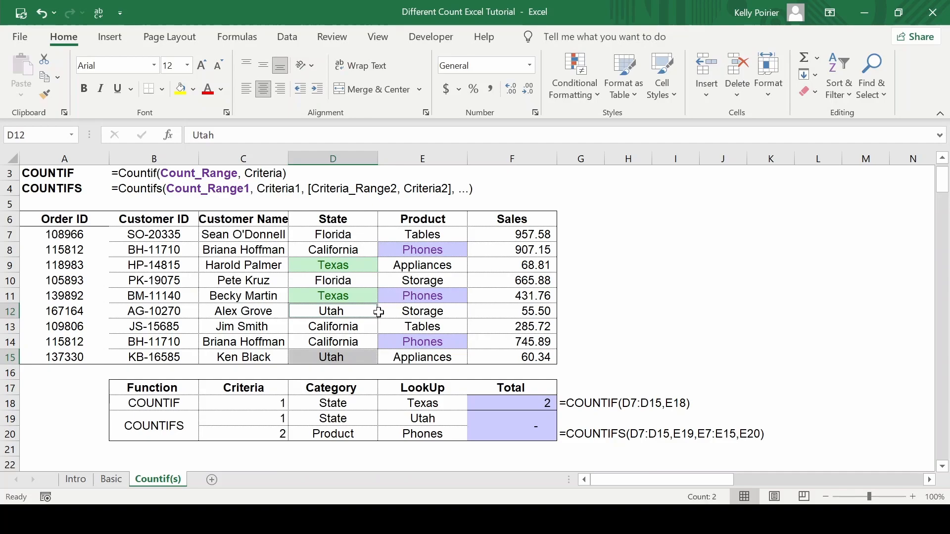
{"action": "left_click", "coordinate": [365, 342]}
{"action": "left_click", "coordinate": [361, 297], "text": "ctrl"}
{"action": "left_click", "coordinate": [364, 251], "text": "ctrl"}
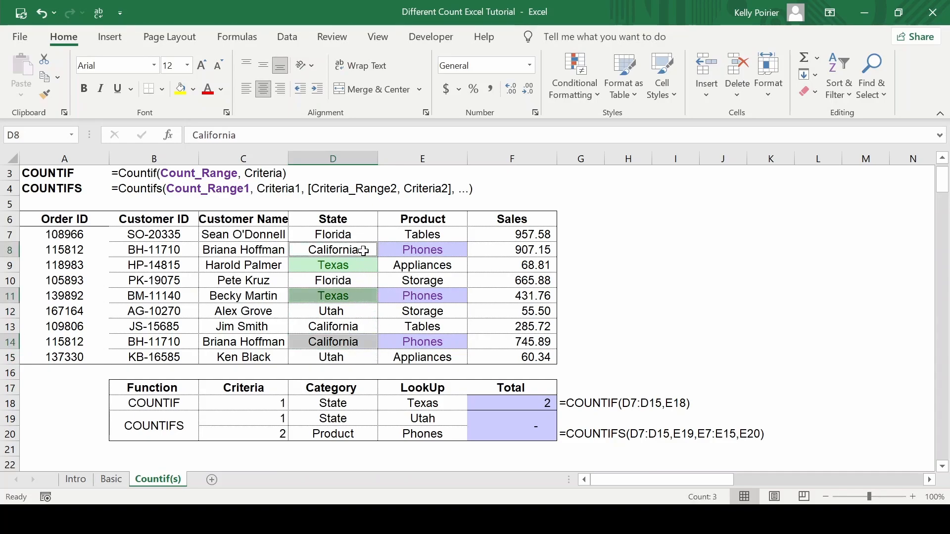